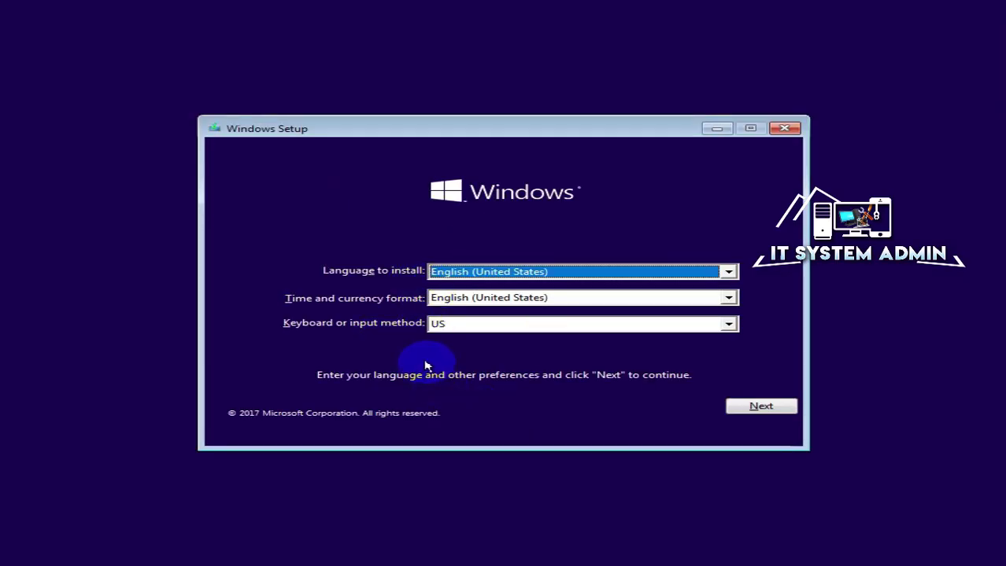
- From Windows Setup, go to Repair your computer > Troubleshoot > Command Prompt
{"action": "left_click", "coordinate": [761, 407]}
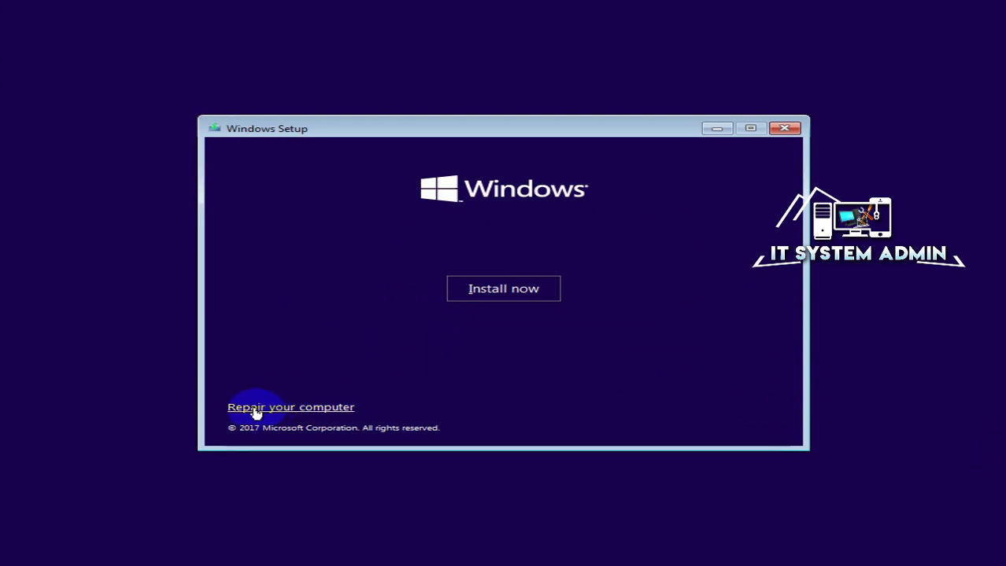
{"action": "left_click", "coordinate": [300, 409]}
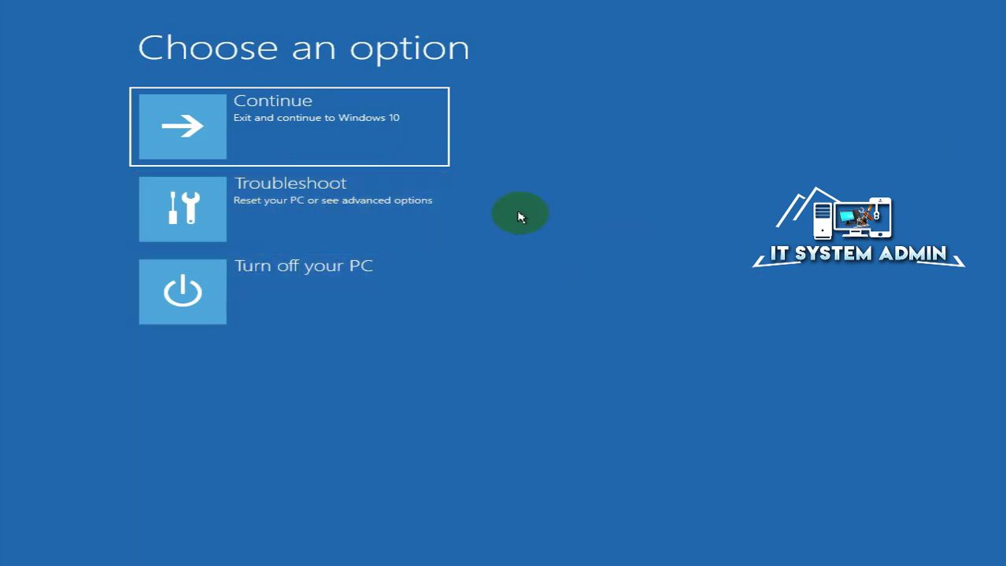
{"action": "left_click", "coordinate": [325, 197]}
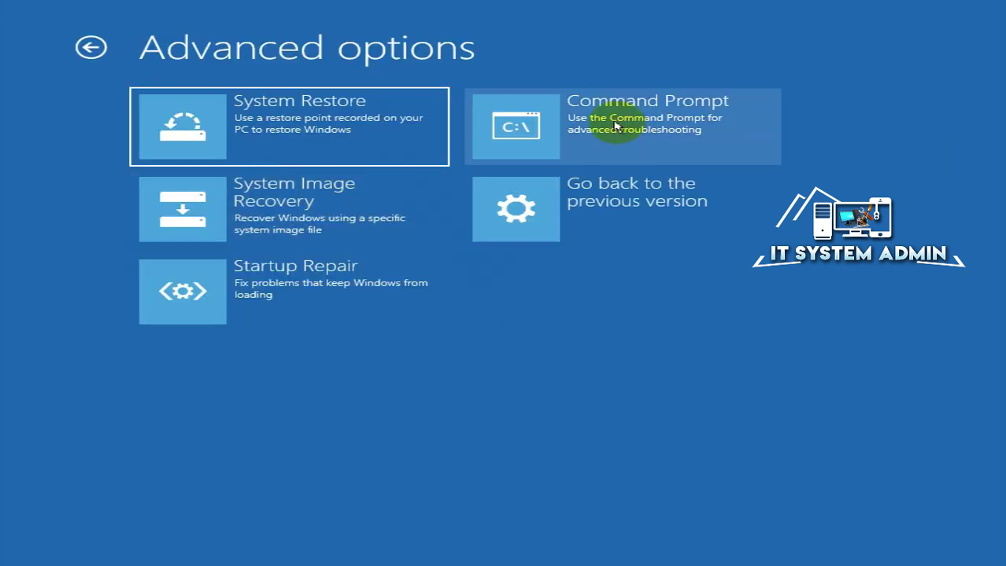
{"action": "left_click", "coordinate": [614, 126]}
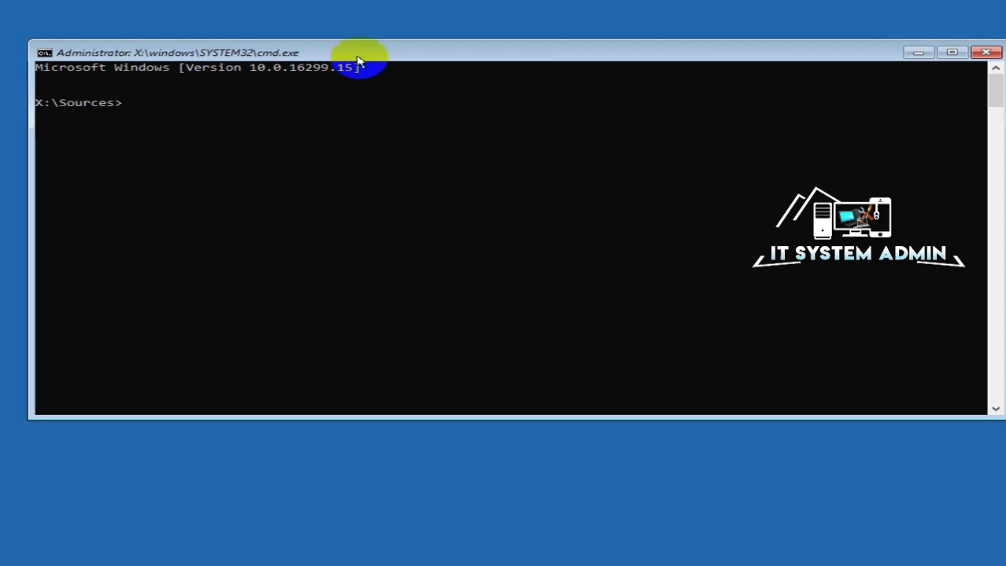
- Run sfc /scannow and let it finish with no integrity violations found
{"action": "left_click_drag", "start_coordinate": [362, 58], "coordinate": [372, 112]}
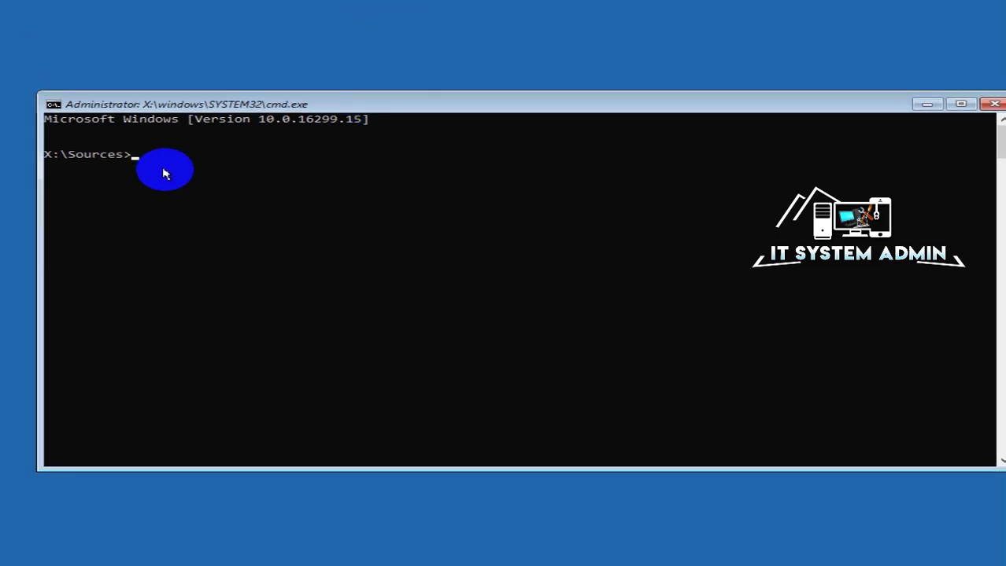
{"action": "type", "text": "sfc /"}
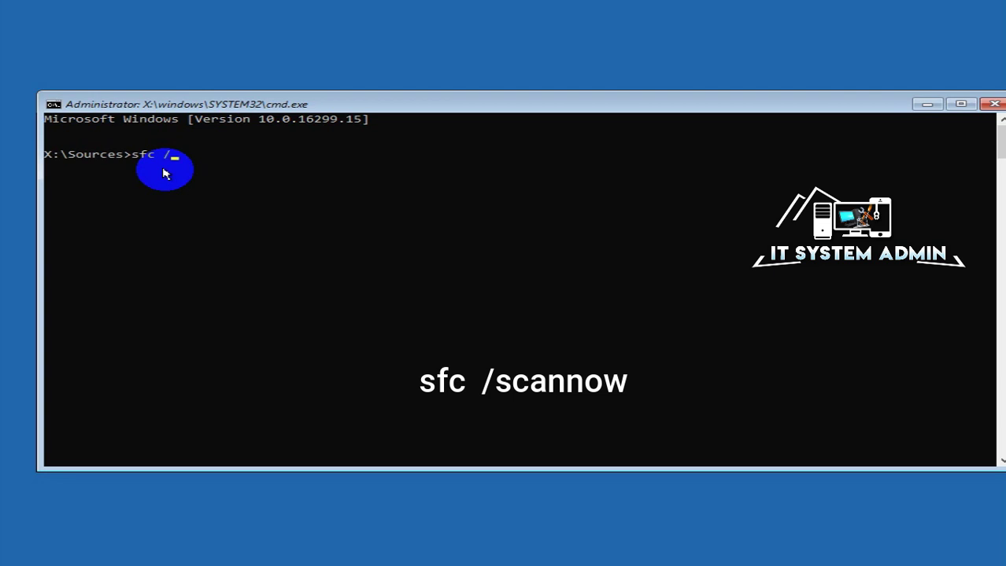
{"action": "type", "text": "scannow"}
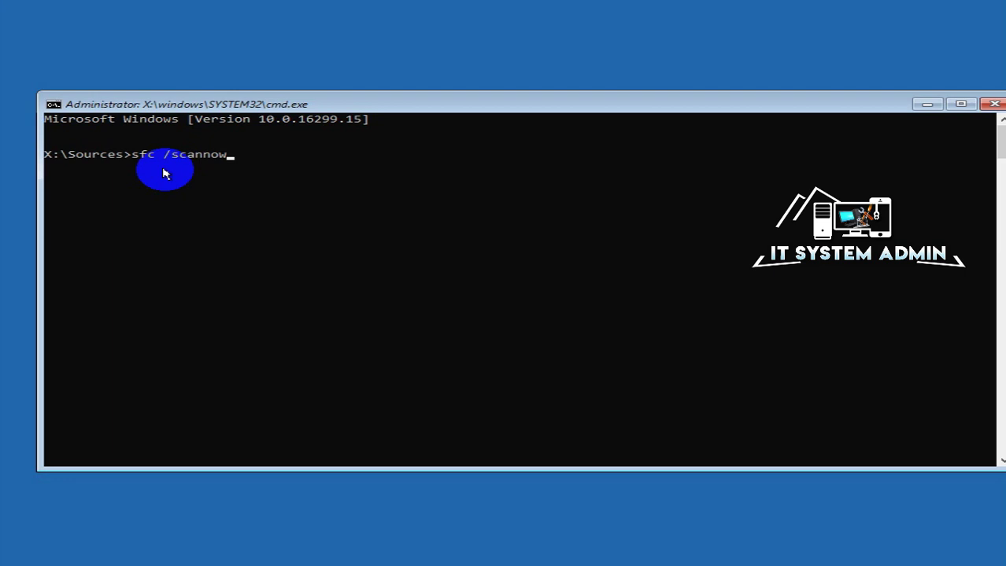
{"action": "key", "text": "Return"}
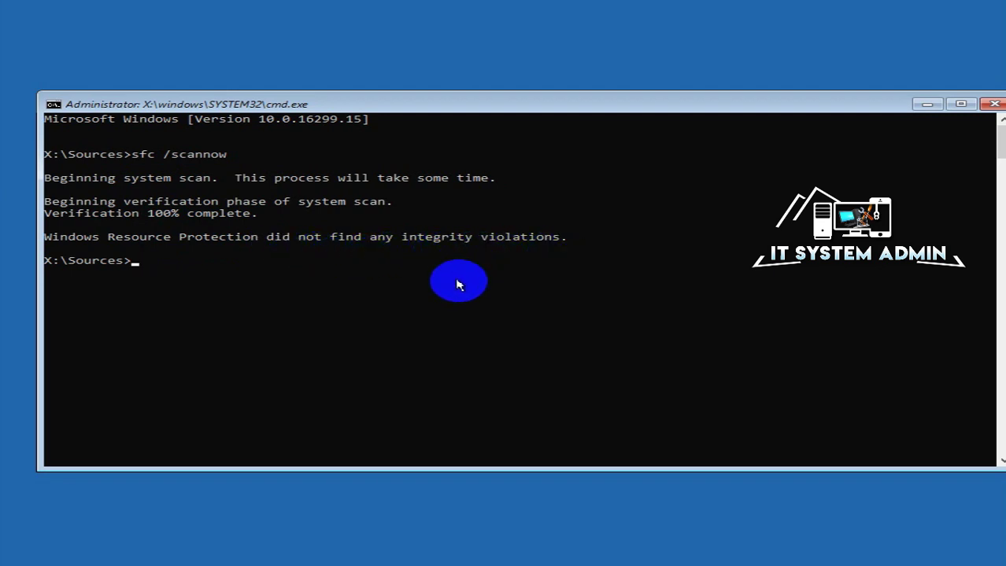
- Close the console, continue booting, then reopen Command Prompt through Setup's repair options
{"action": "left_click", "coordinate": [993, 106]}
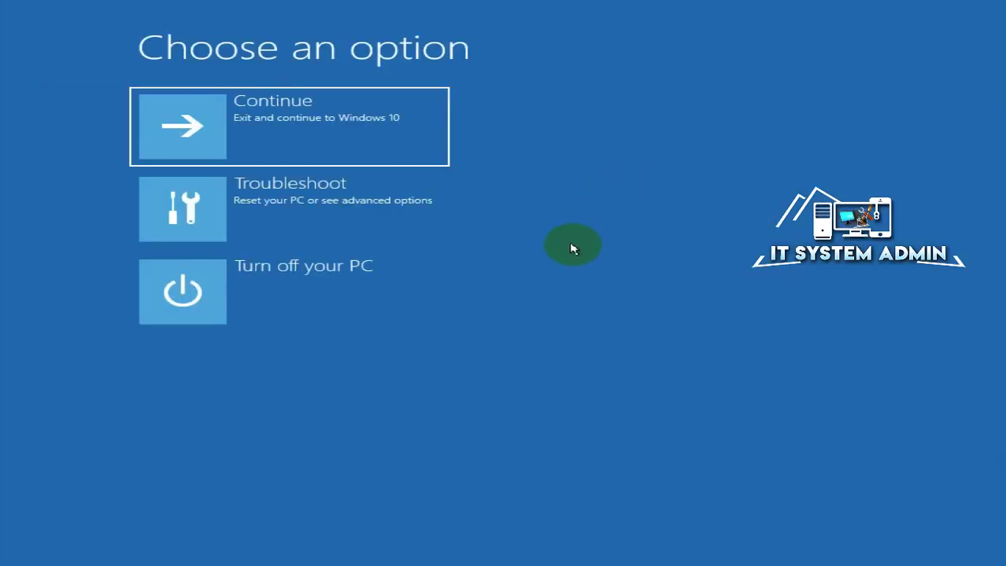
{"action": "left_click", "coordinate": [304, 117]}
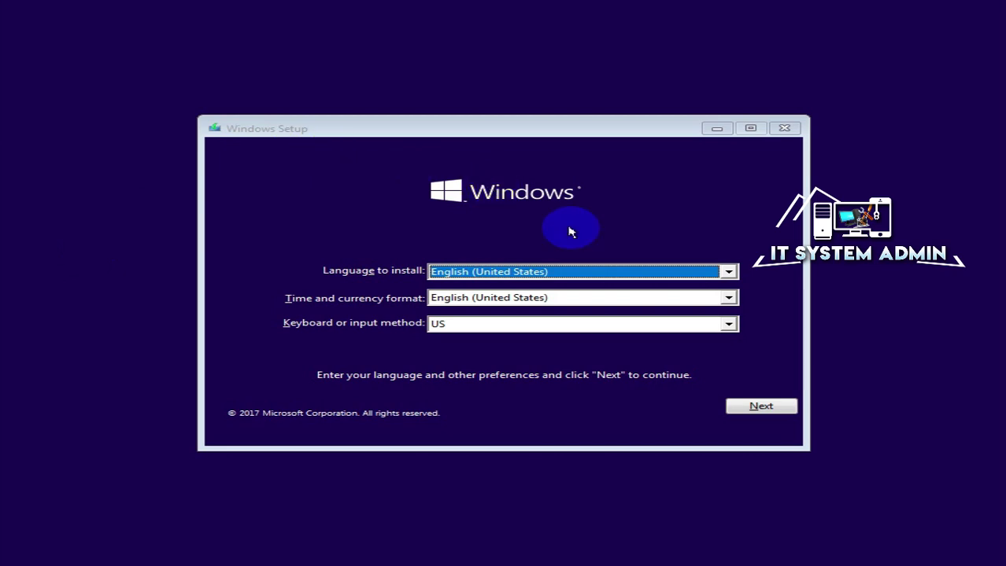
{"action": "left_click", "coordinate": [755, 407]}
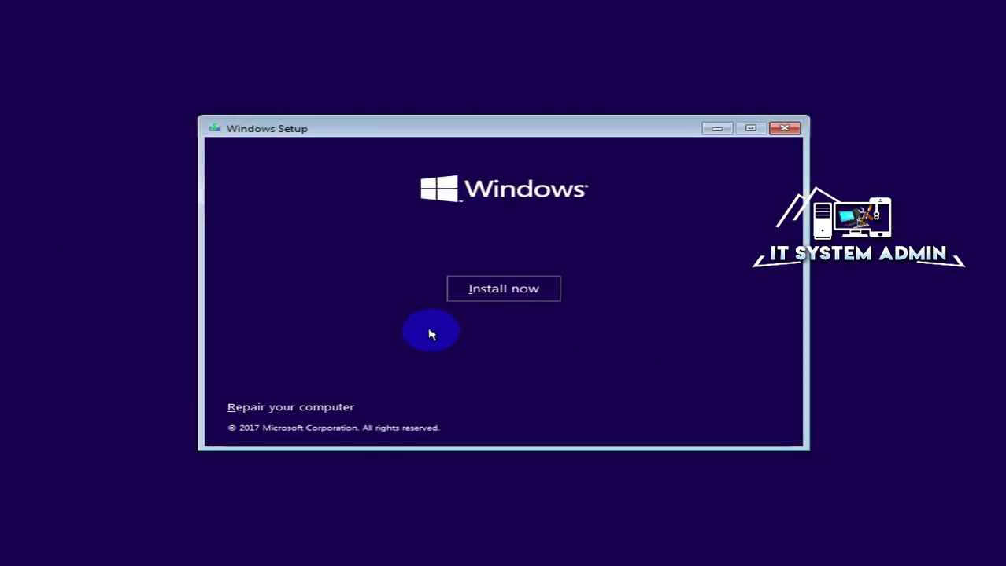
{"action": "left_click", "coordinate": [292, 409]}
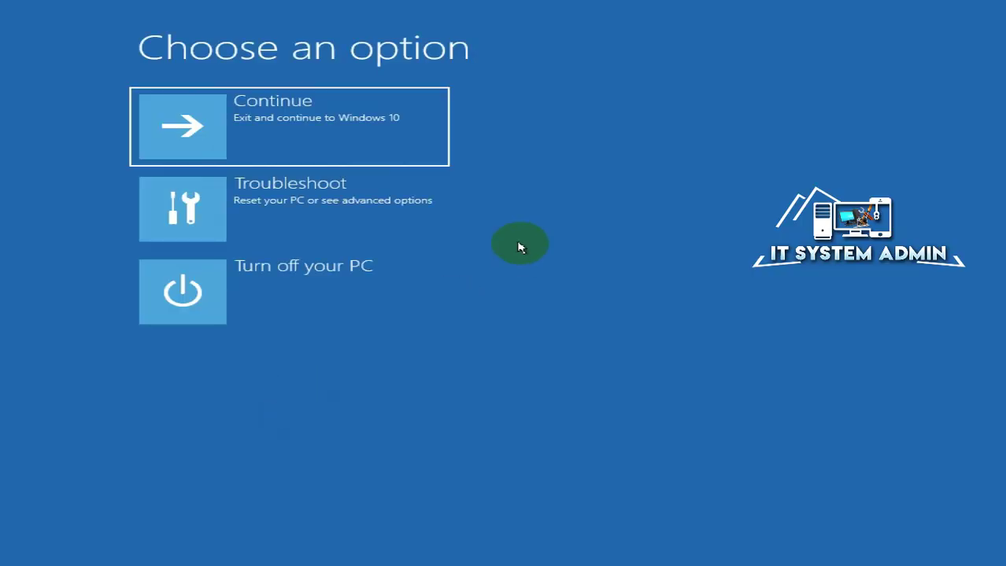
{"action": "left_click", "coordinate": [303, 197]}
{"action": "left_click", "coordinate": [652, 130]}
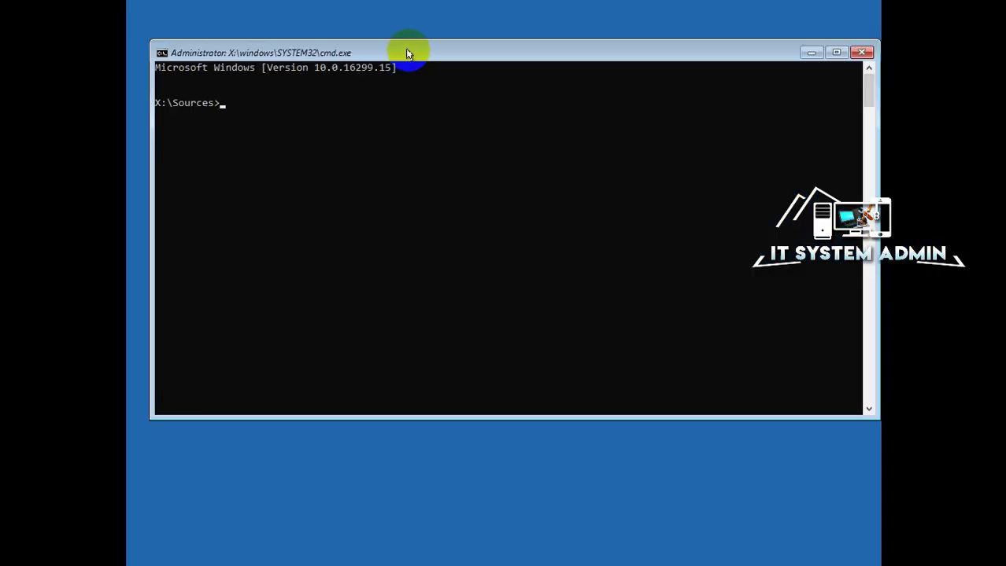
- Set the console's Consolas font size to 24 in the window Properties
{"action": "right_click", "coordinate": [407, 49]}
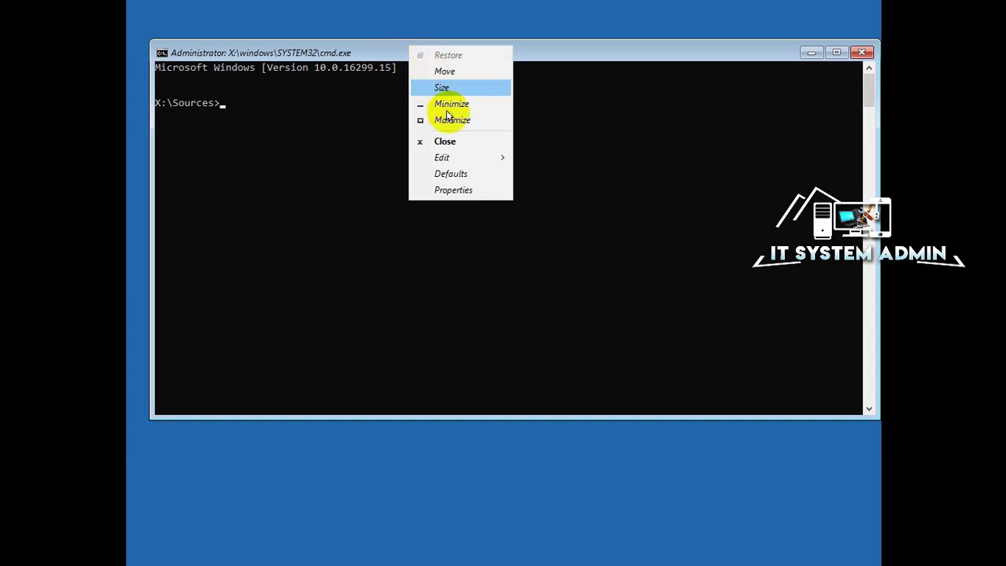
{"action": "left_click", "coordinate": [481, 194]}
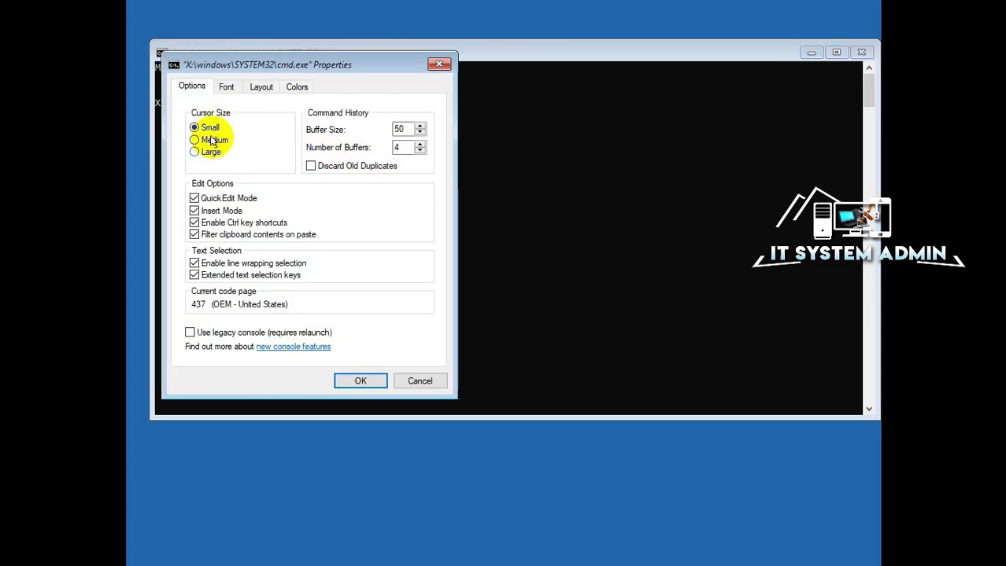
{"action": "left_click", "coordinate": [226, 89]}
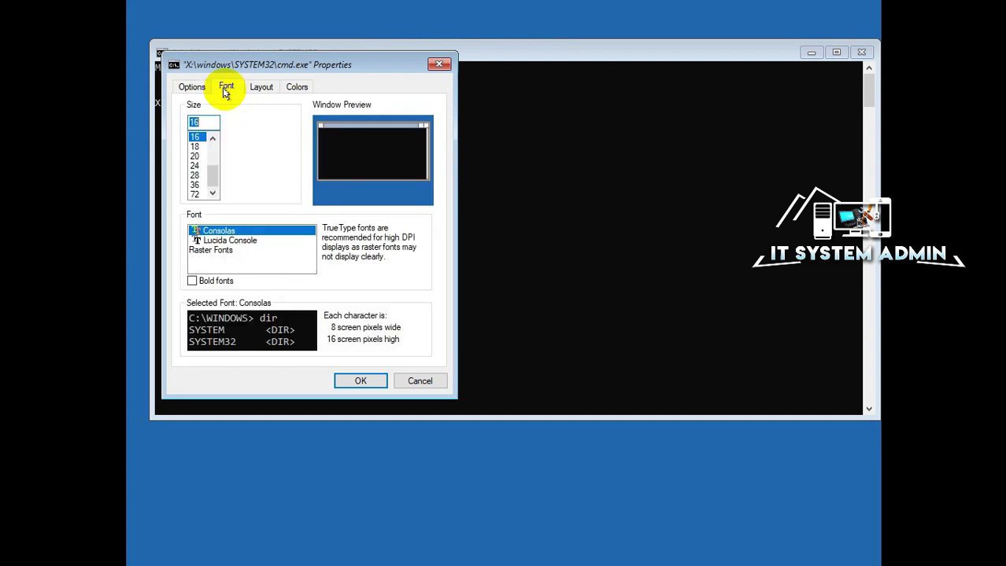
{"action": "left_click", "coordinate": [194, 167]}
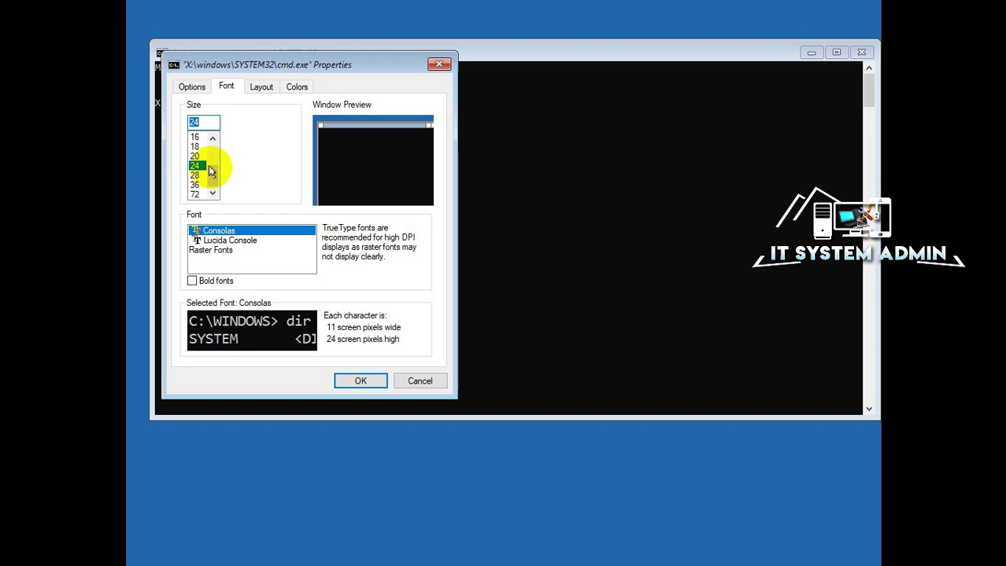
{"action": "left_click", "coordinate": [363, 381]}
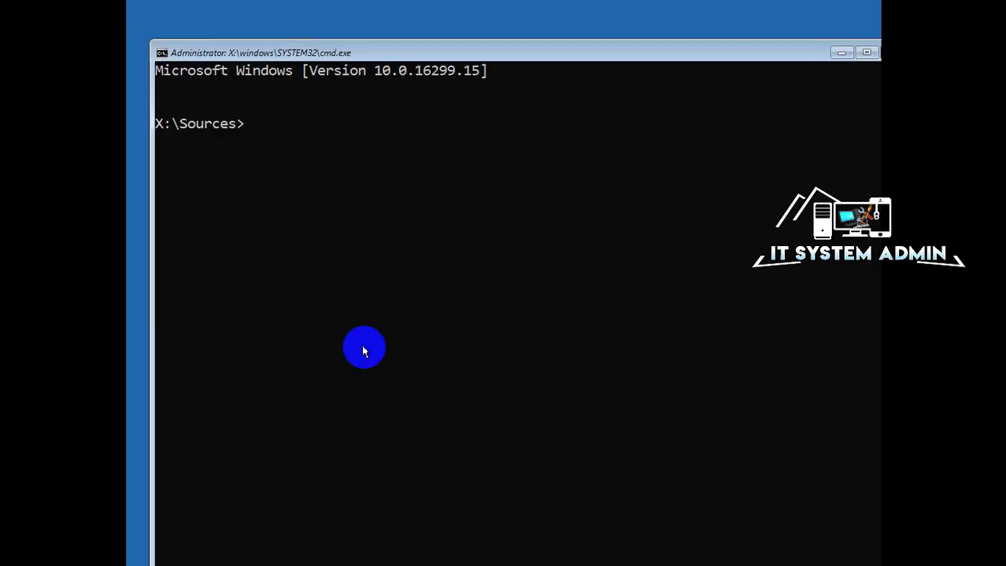
{"action": "left_click_drag", "start_coordinate": [512, 61], "coordinate": [489, 53]}
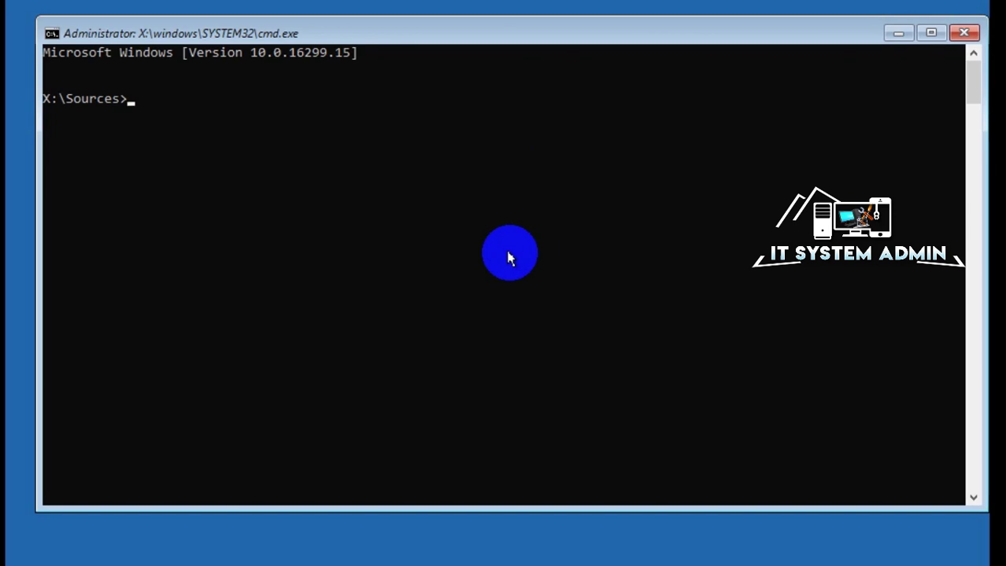
- Switch to drive C: and list it, showing only Recovery.txt
{"action": "type", "text": "C:"}
{"action": "key", "text": "Return"}
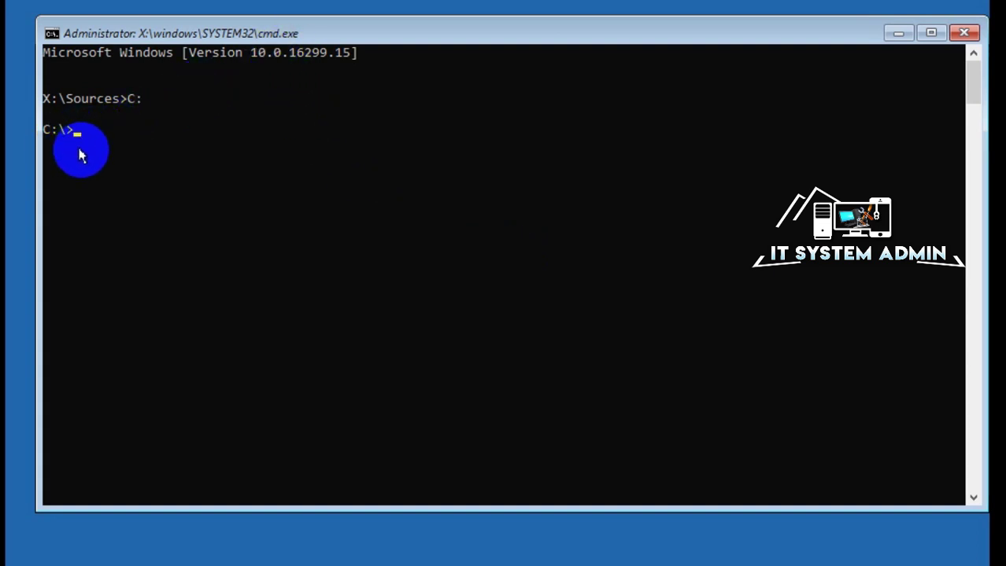
{"action": "type", "text": "dir"}
{"action": "key", "text": "Return"}
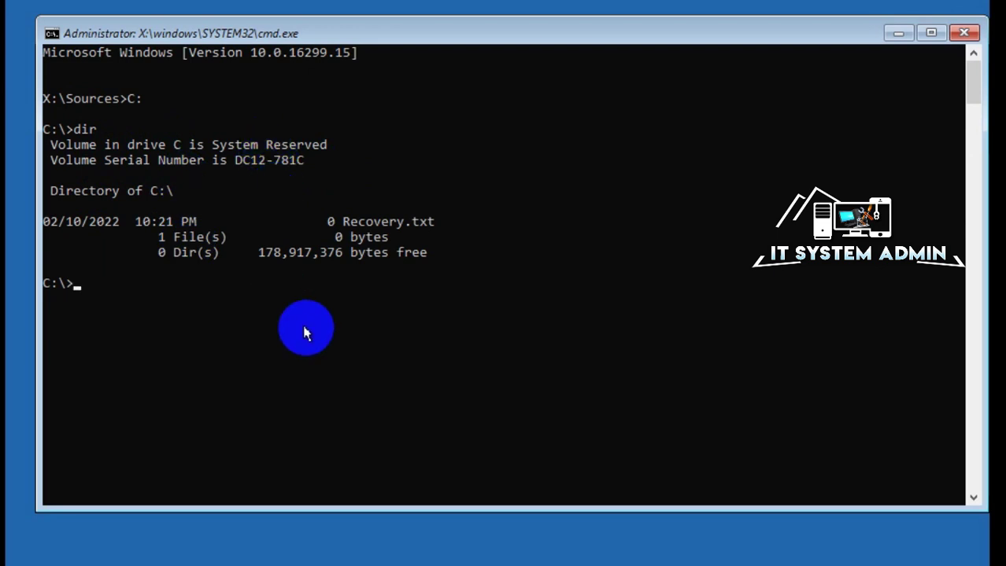
- Switch to drive D: and list it, revealing the Windows, Users and Program Files folders
{"action": "type", "text": "D:"}
{"action": "key", "text": "Return"}
{"action": "scroll", "coordinate": [306, 334], "scroll_direction": "down", "scroll_amount": 3}
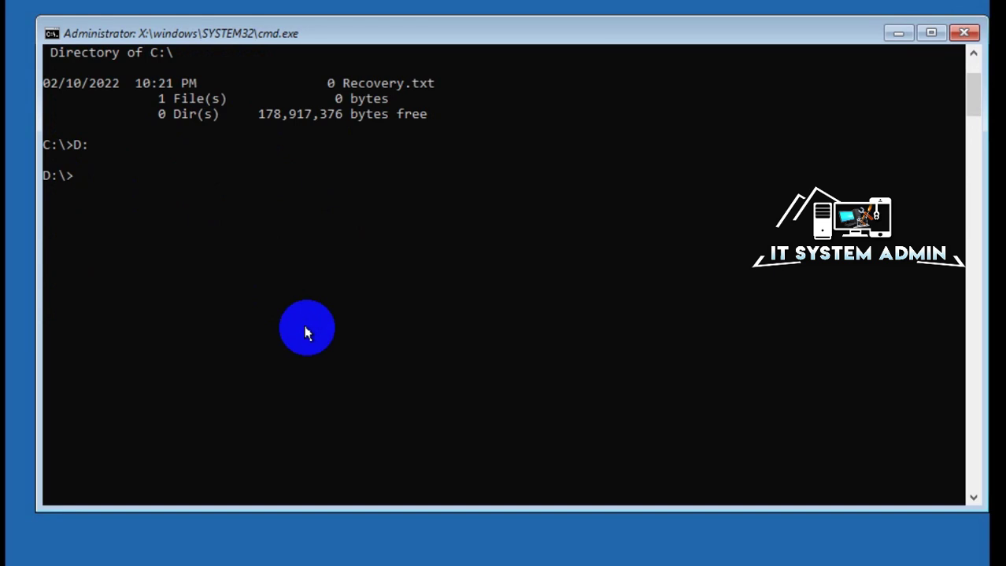
{"action": "type", "text": "dir"}
{"action": "key", "text": "Return"}
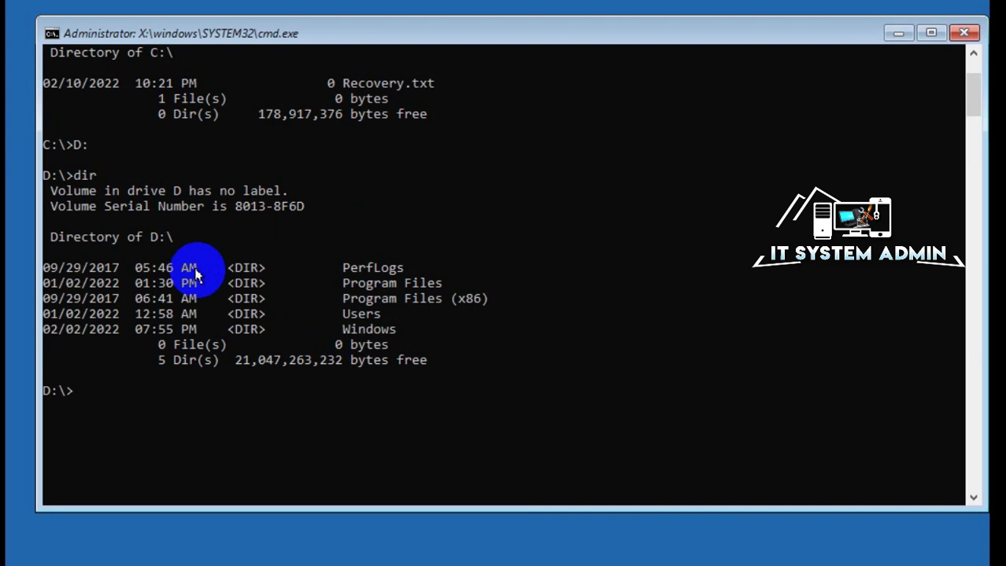
- Run chkdsk /f /r on D:, answer Y to force the dismount, then close the console
{"action": "scroll", "coordinate": [208, 237], "scroll_direction": "down", "scroll_amount": 1}
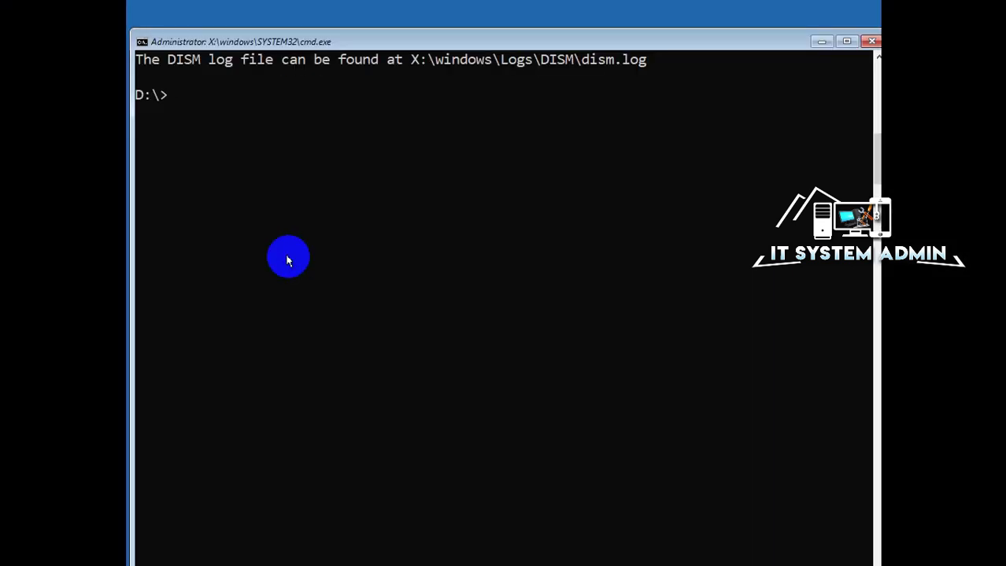
{"action": "type", "text": "chk"}
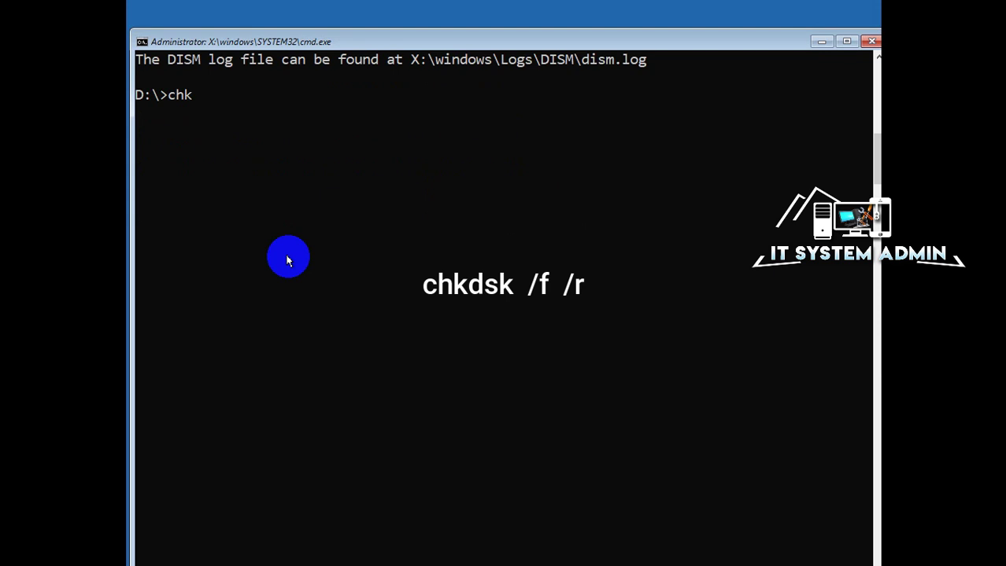
{"action": "type", "text": "ds"}
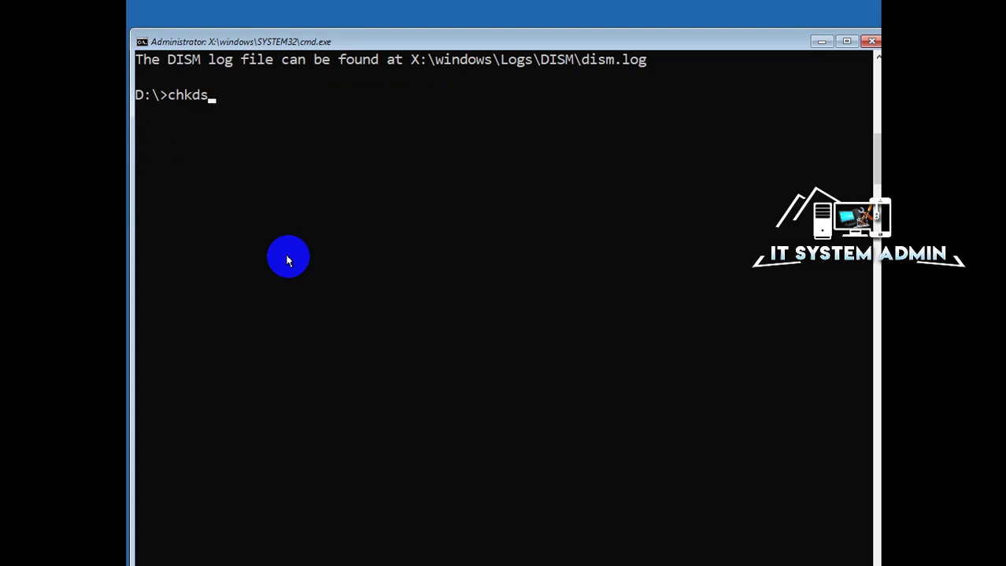
{"action": "type", "text": "k /f /r"}
{"action": "key", "text": "Return"}
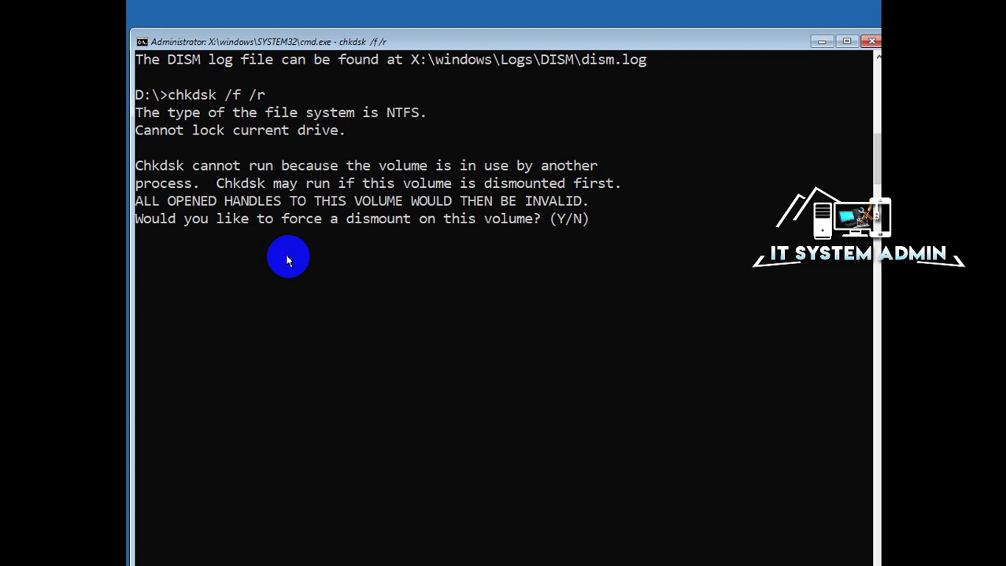
{"action": "type", "text": "Y"}
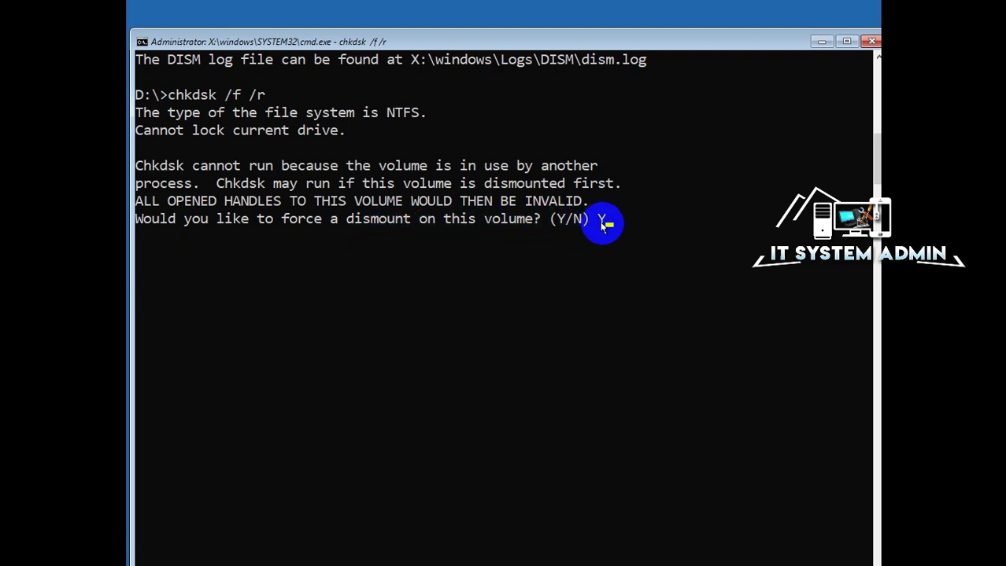
{"action": "key", "text": "Return"}
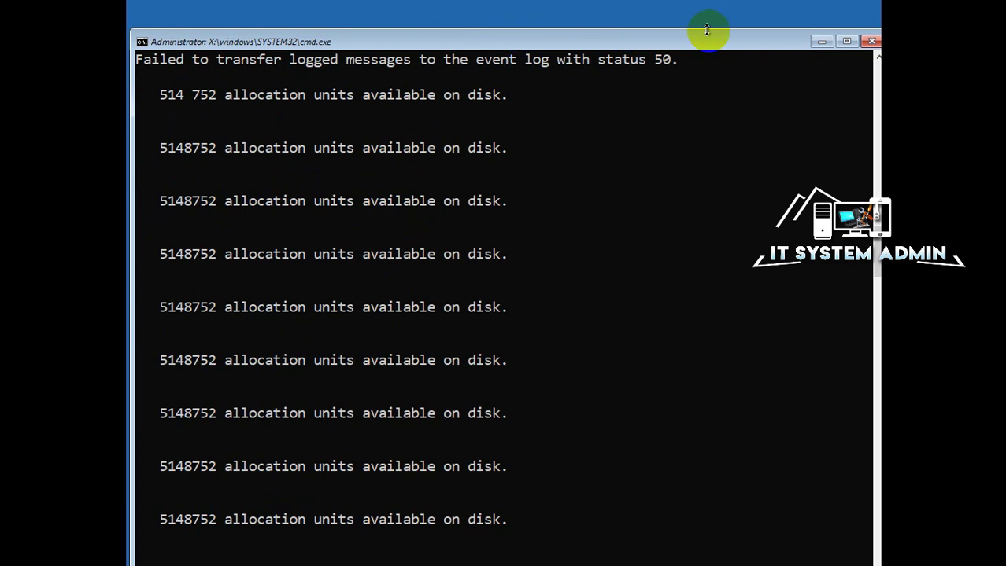
{"action": "left_click", "coordinate": [870, 41]}
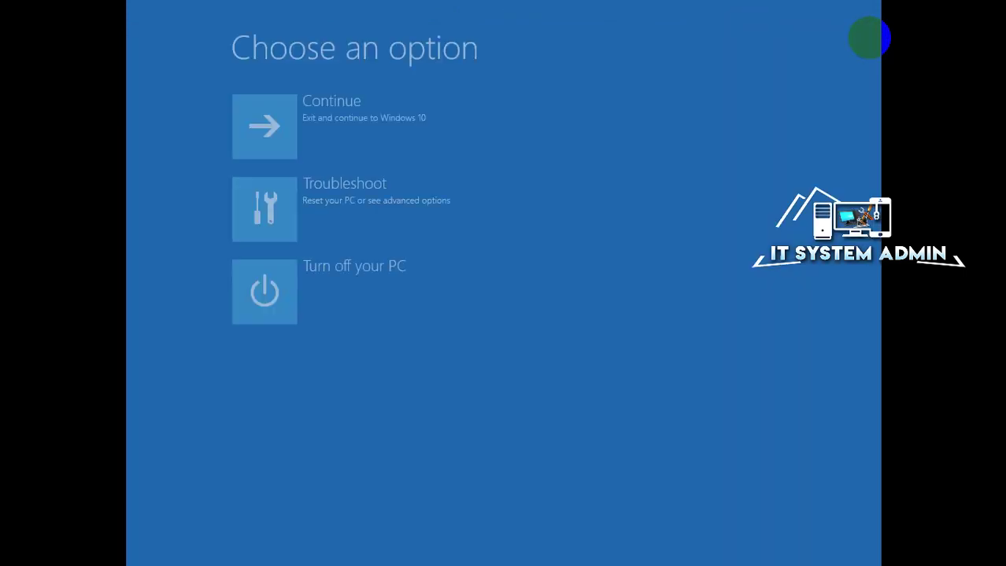
- Continue to Windows 10, then after the failed boot go through advanced repair options to Command Prompt
{"action": "left_click", "coordinate": [375, 120]}
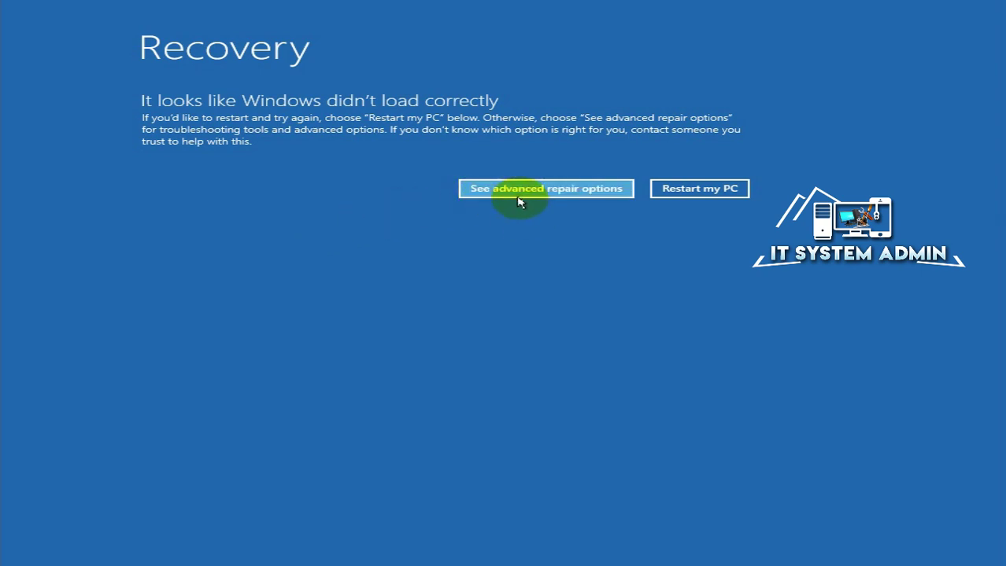
{"action": "left_click", "coordinate": [565, 190]}
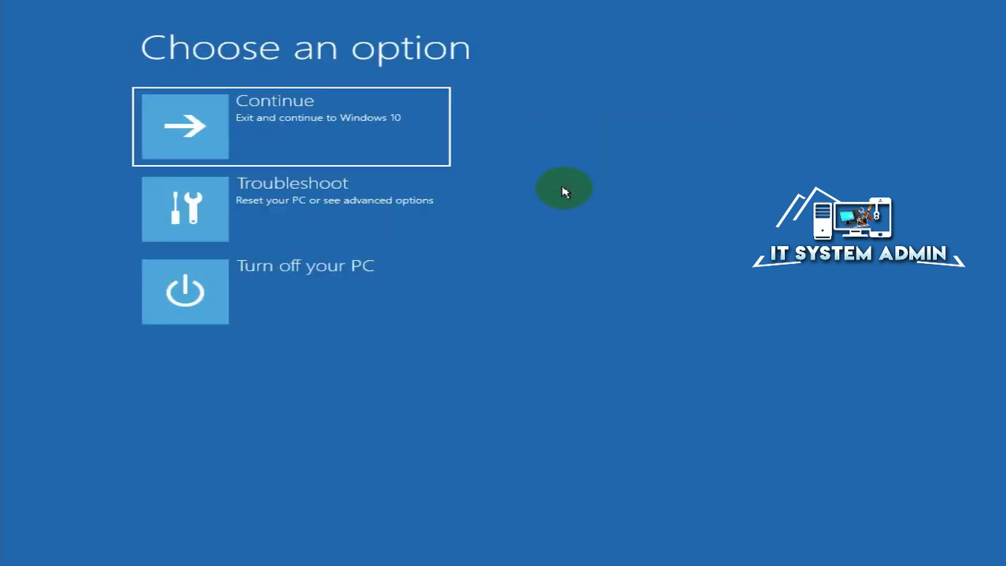
{"action": "left_click", "coordinate": [285, 208]}
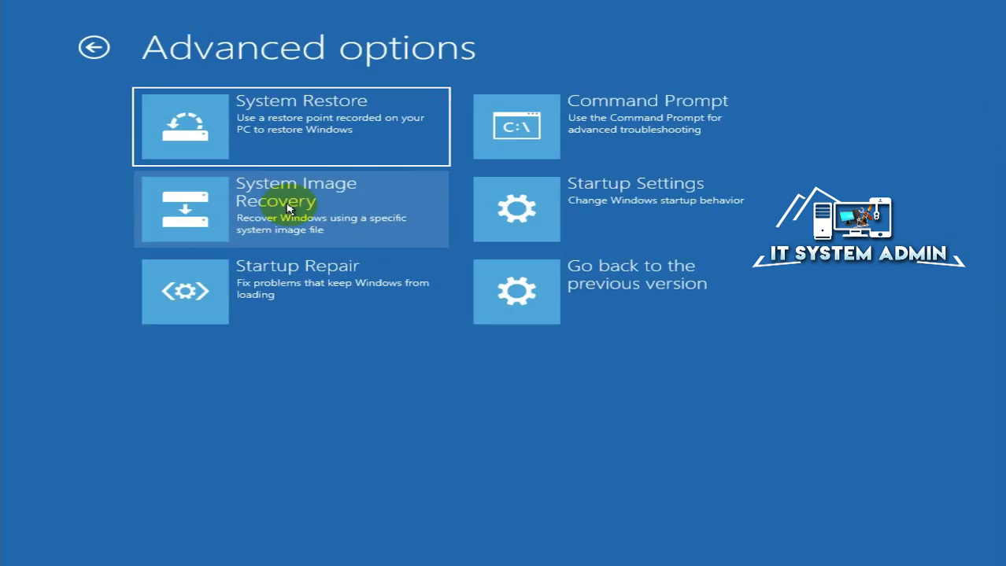
{"action": "left_click", "coordinate": [645, 118]}
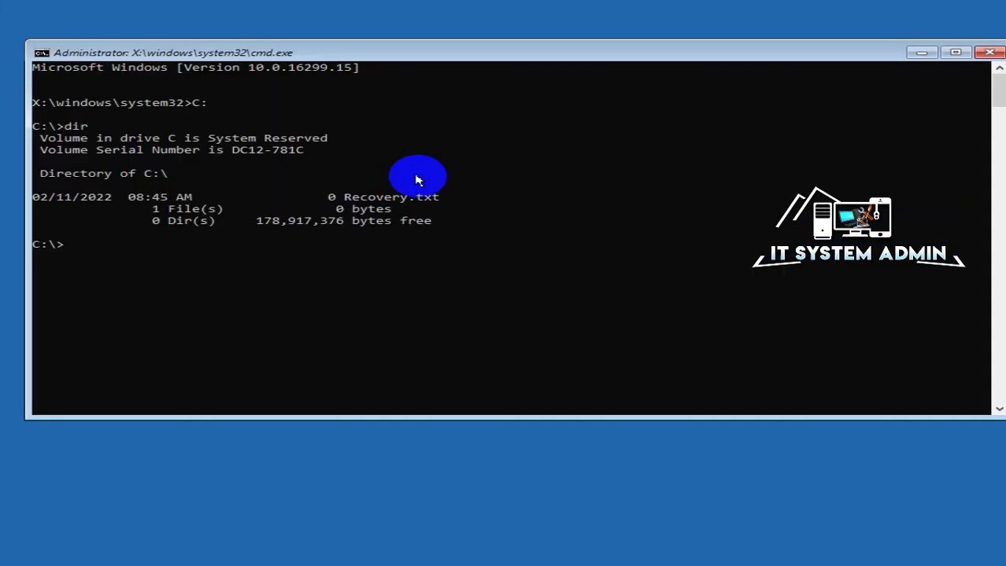
- Switch to drive D: and set the console font size to 20
{"action": "type", "text": "d:"}
{"action": "key", "text": "Return"}
{"action": "scroll", "coordinate": [503, 179], "scroll_direction": "down", "scroll_amount": 2}
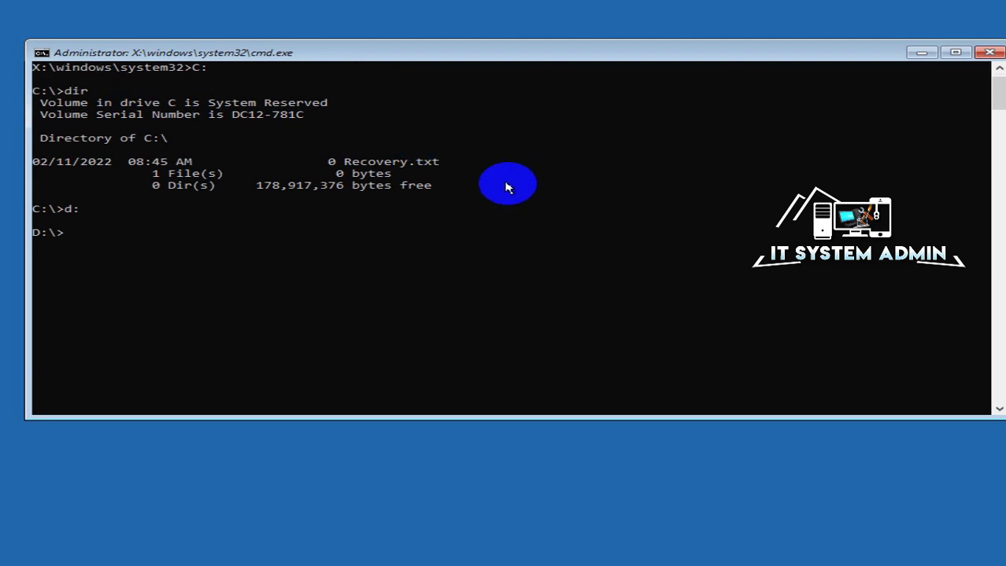
{"action": "right_click", "coordinate": [421, 53]}
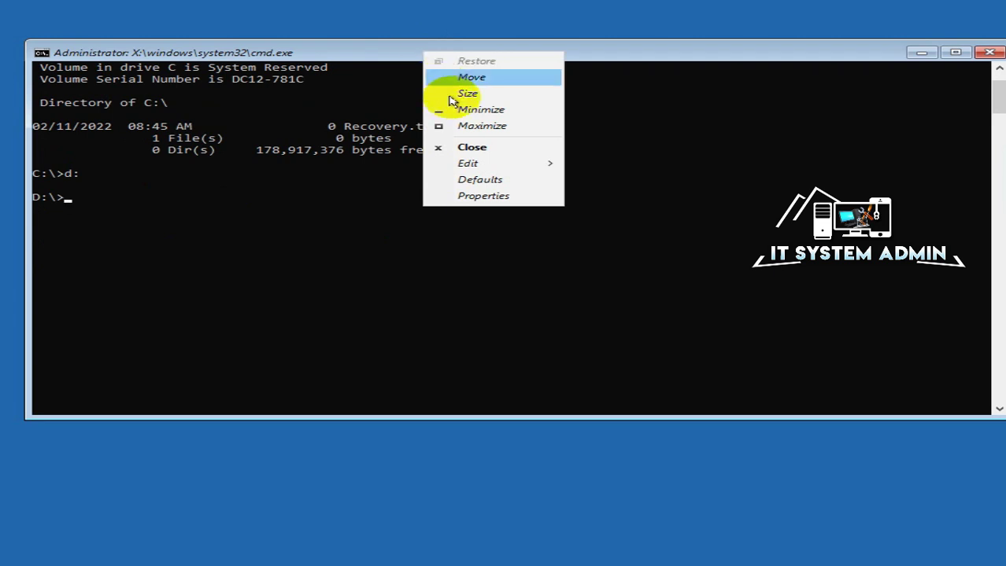
{"action": "left_click", "coordinate": [491, 196]}
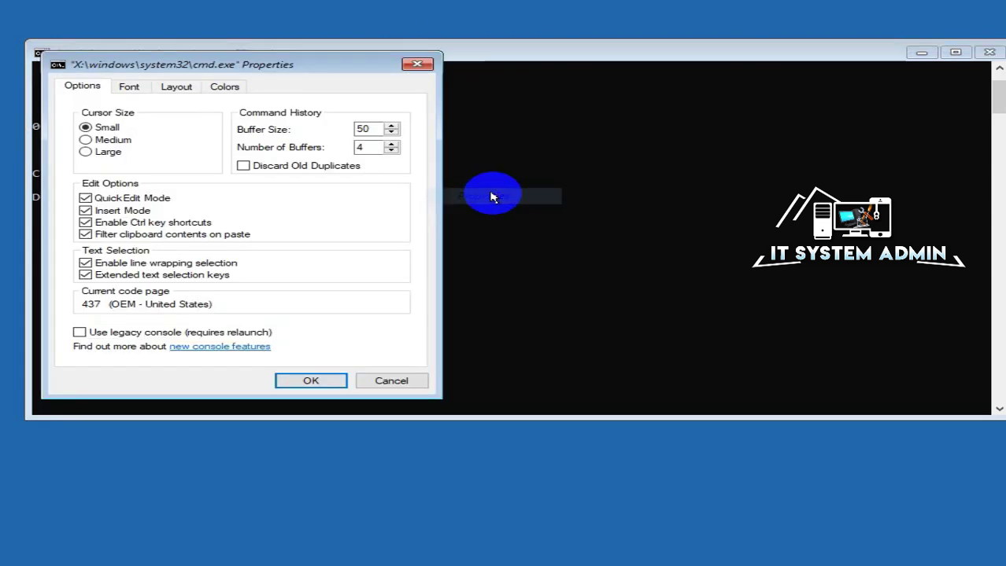
{"action": "left_click", "coordinate": [135, 90]}
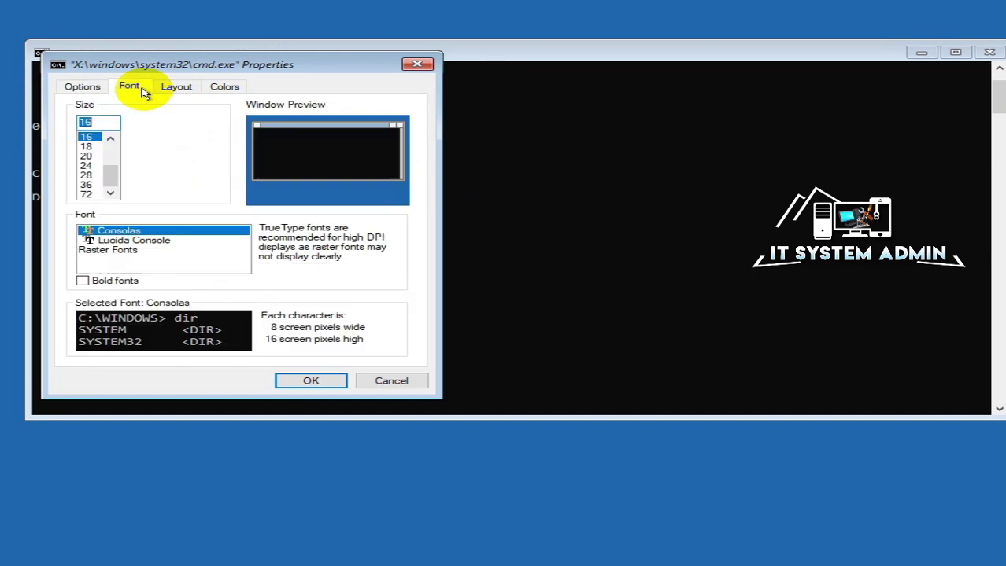
{"action": "left_click", "coordinate": [88, 157]}
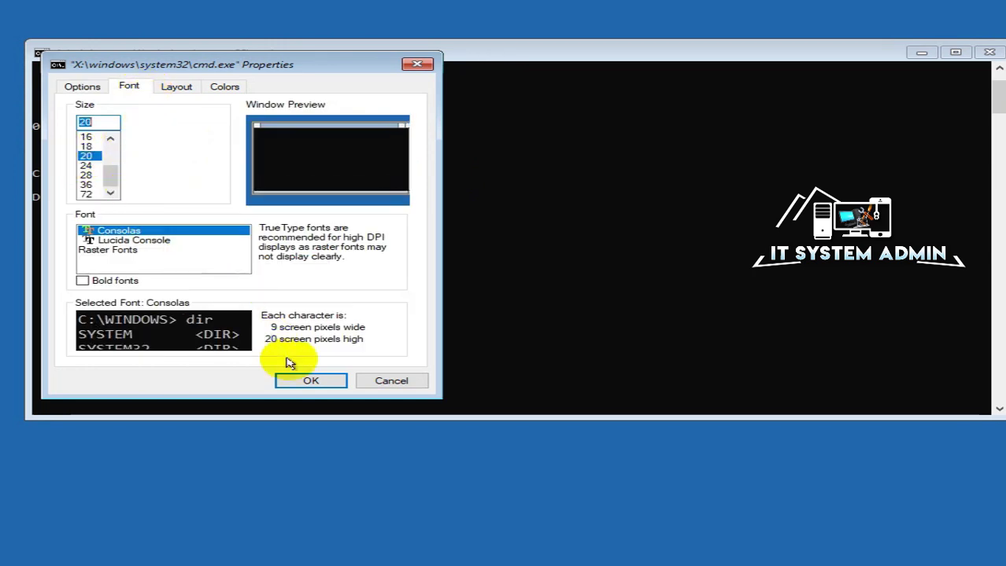
{"action": "left_click", "coordinate": [312, 379]}
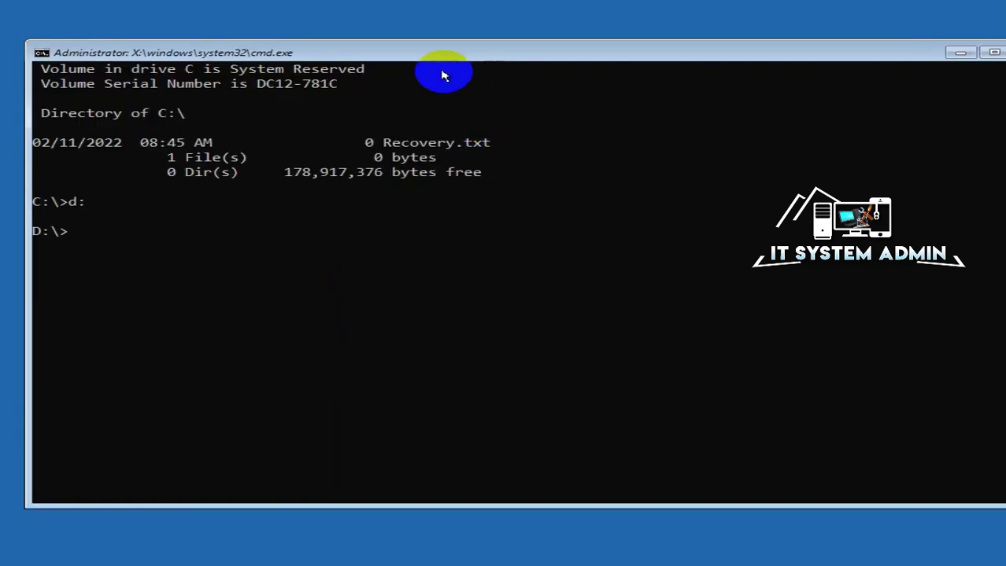
{"action": "left_click_drag", "start_coordinate": [437, 53], "coordinate": [488, 61]}
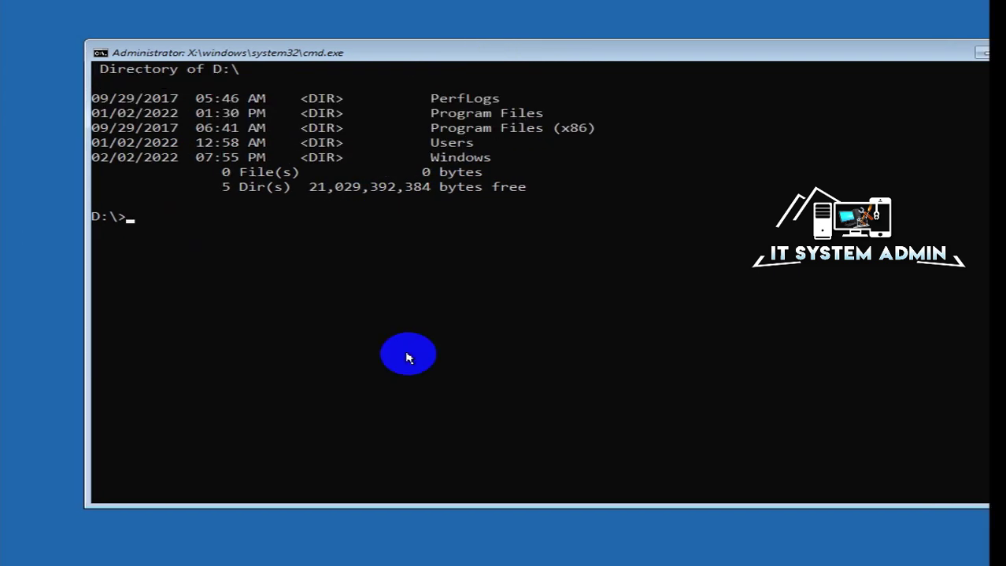
- Run dism /image:D:\ /cleanup-image /revertpendingactions to revert pending update actions
{"action": "type", "text": "dism "}
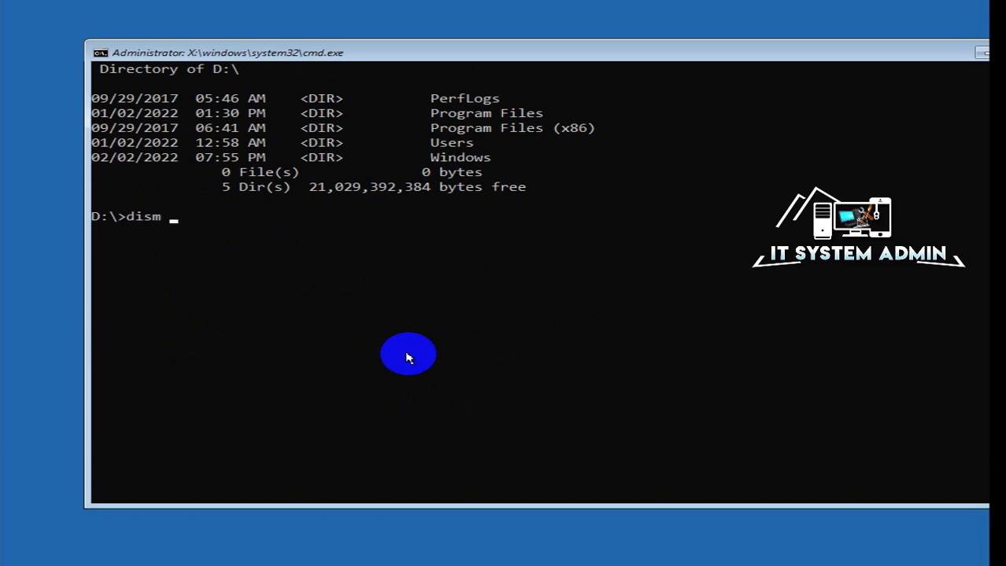
{"action": "type", "text": "/image:D"}
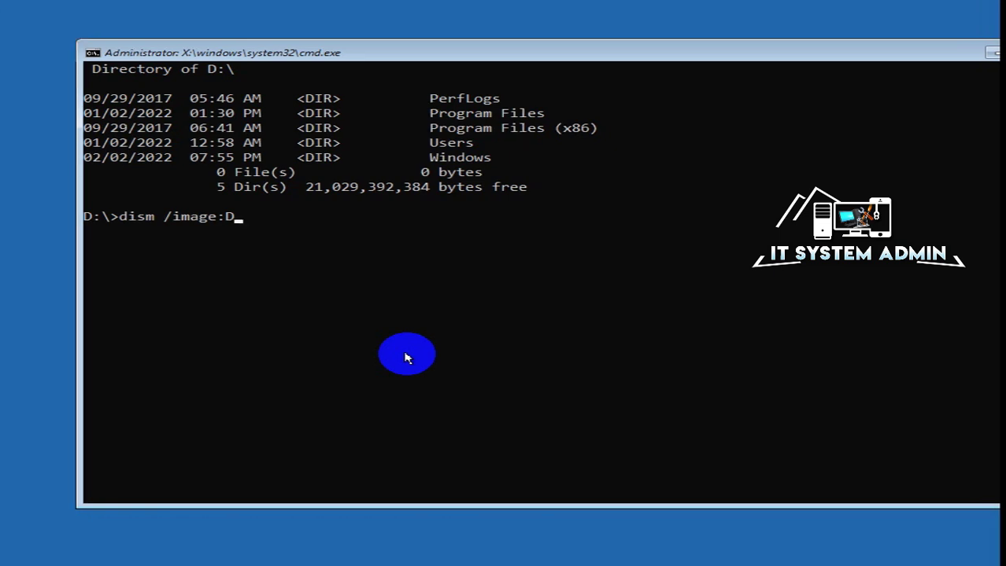
{"action": "type", "text": ":\\ /cleanup"}
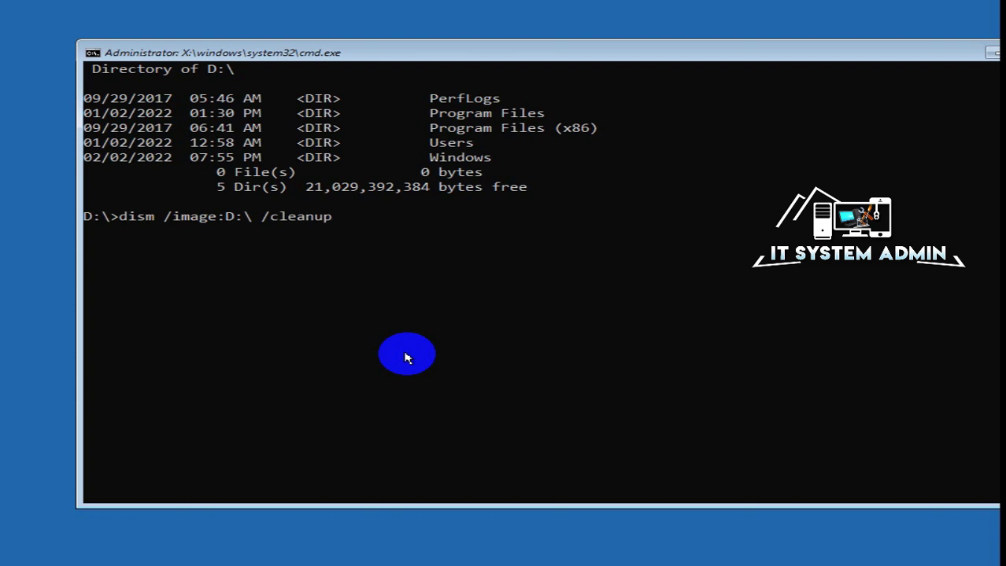
{"action": "type", "text": "-image /revert"}
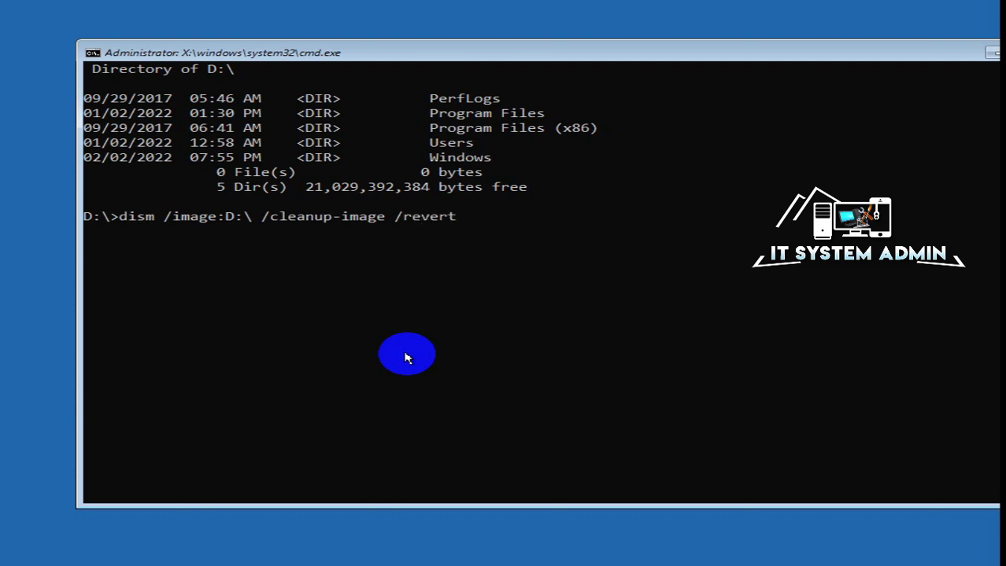
{"action": "type", "text": "pendingact"}
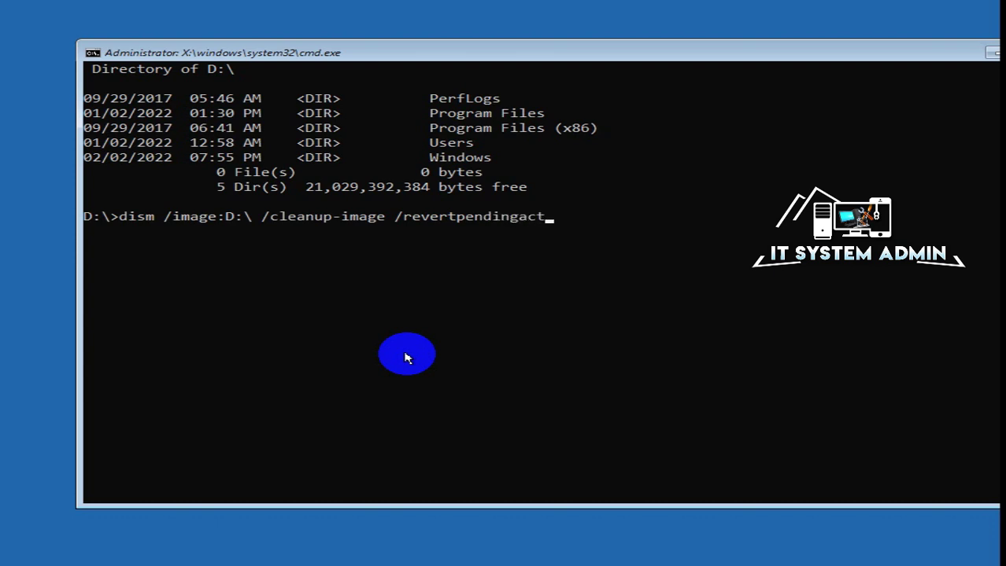
{"action": "type", "text": "ions"}
{"action": "key", "text": "Return"}
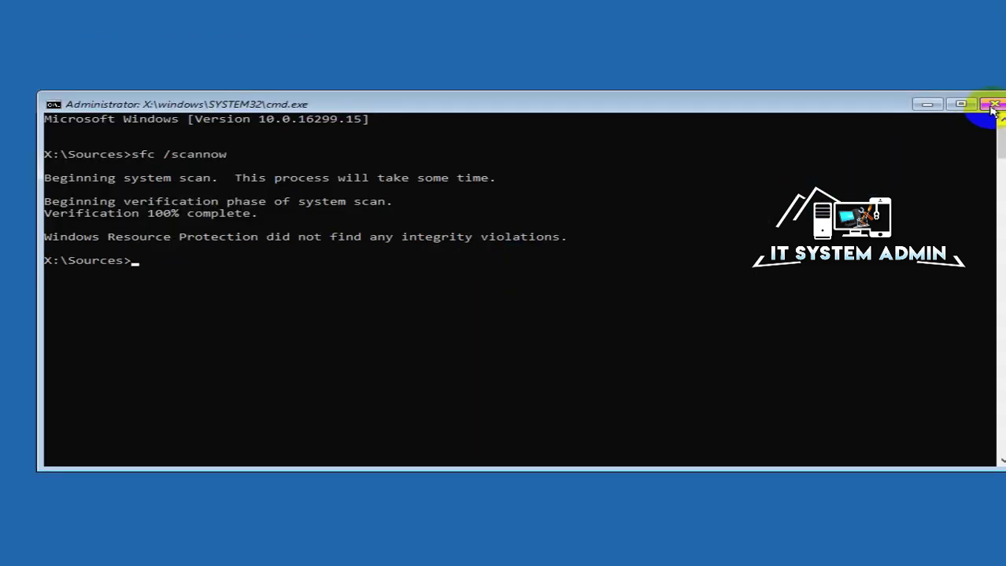
- Close the console, continue to Windows 10, and enter the account password at sign-in
{"action": "left_click", "coordinate": [993, 105]}
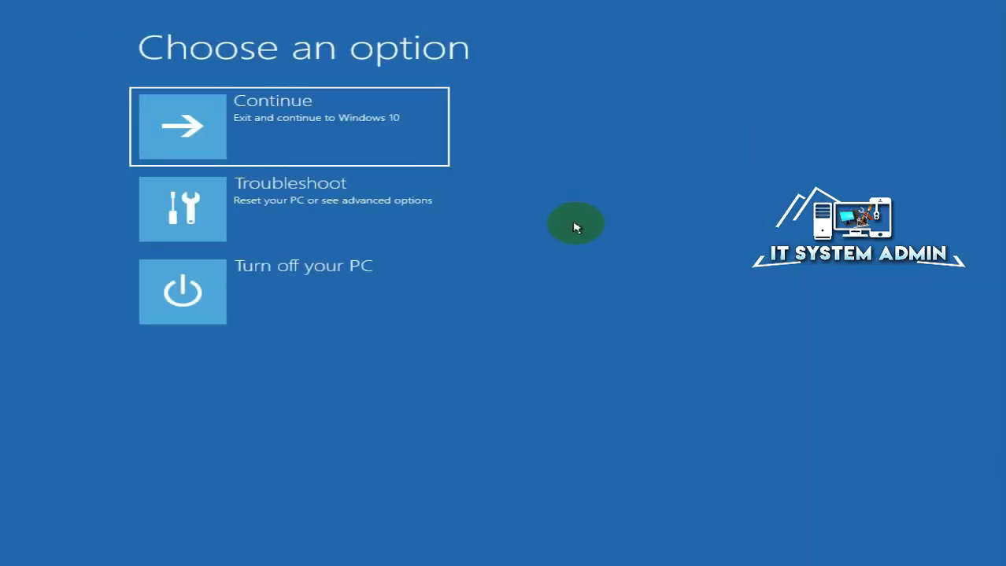
{"action": "left_click", "coordinate": [303, 117]}
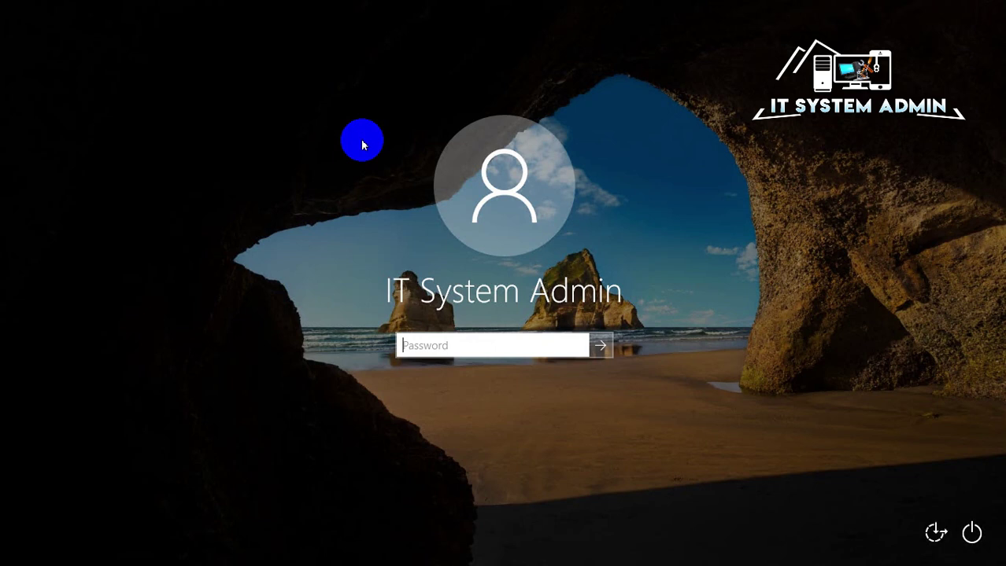
{"action": "type", "text": "••••••••••"}
- Submit the entered password to sign in and load the Windows 10 desktop
{"action": "key", "text": "Return"}
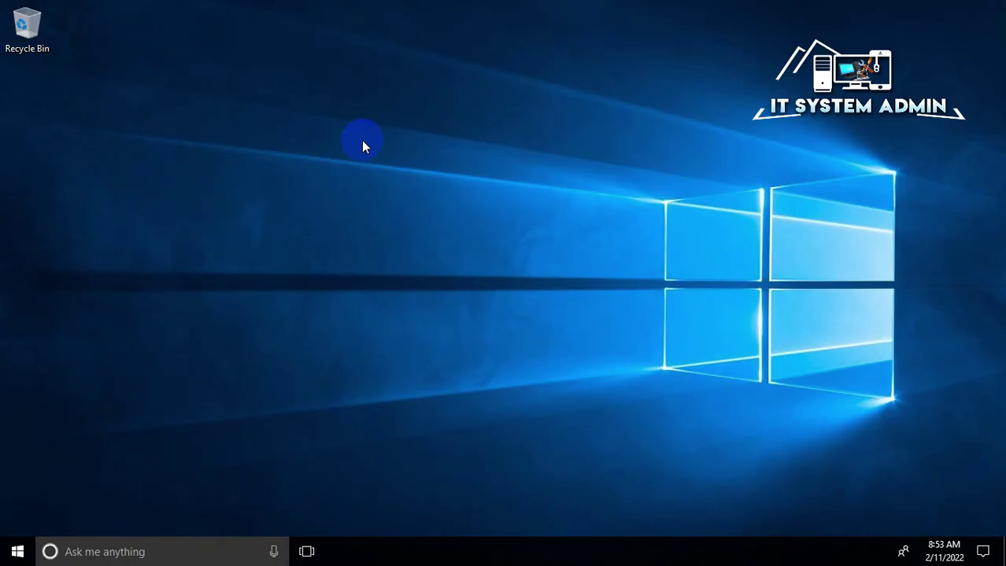